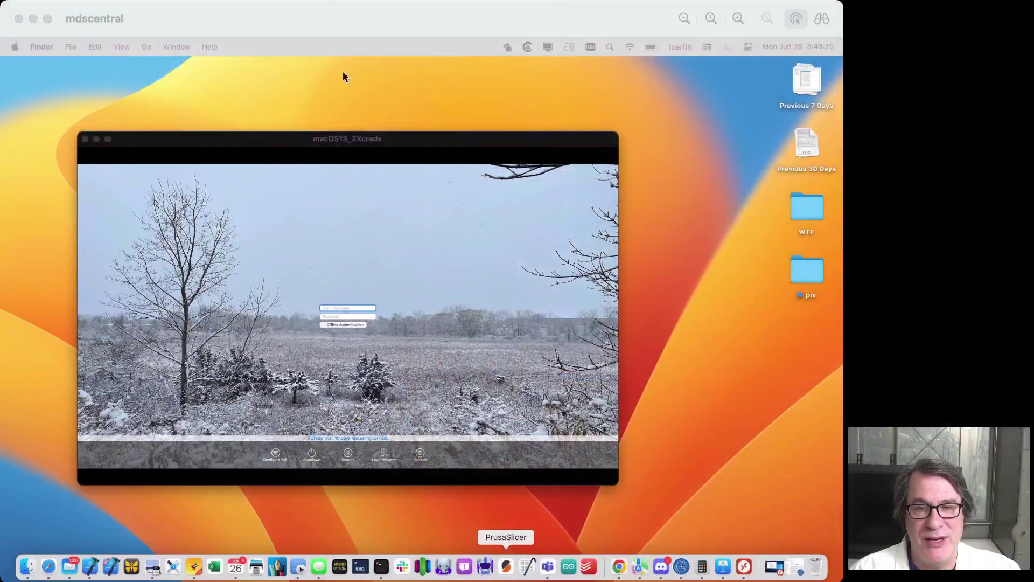
Step: Minimize the macOS13_2Xcreds VM window showing the XCreds login to the Dock
click(334, 22)
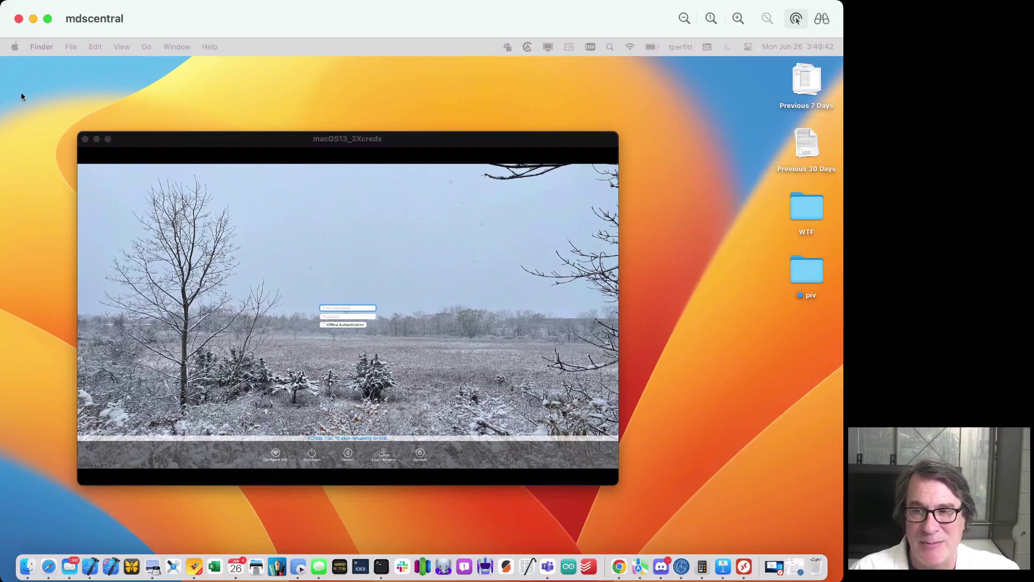
click(122, 136)
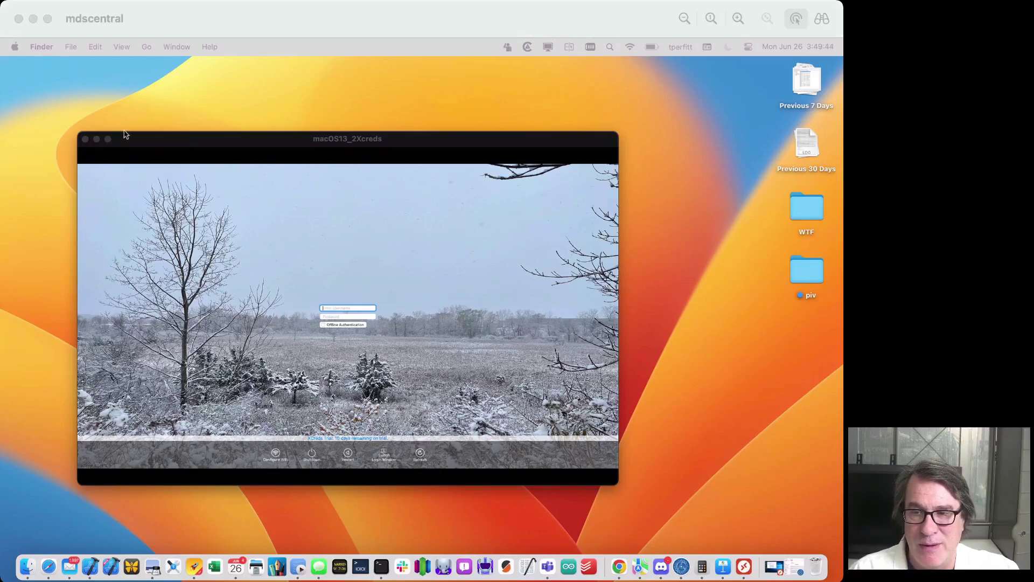
click(97, 139)
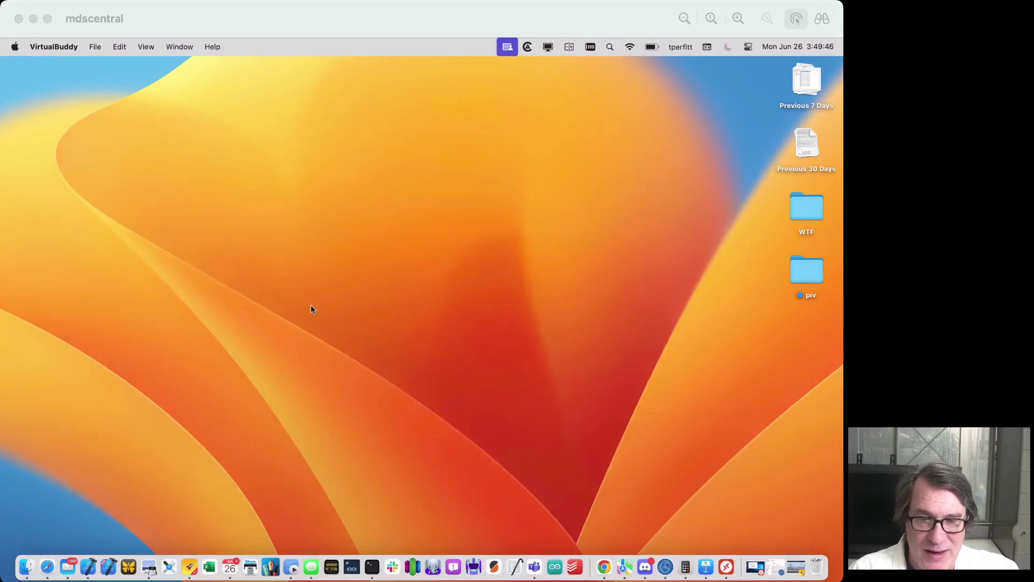
click(774, 570)
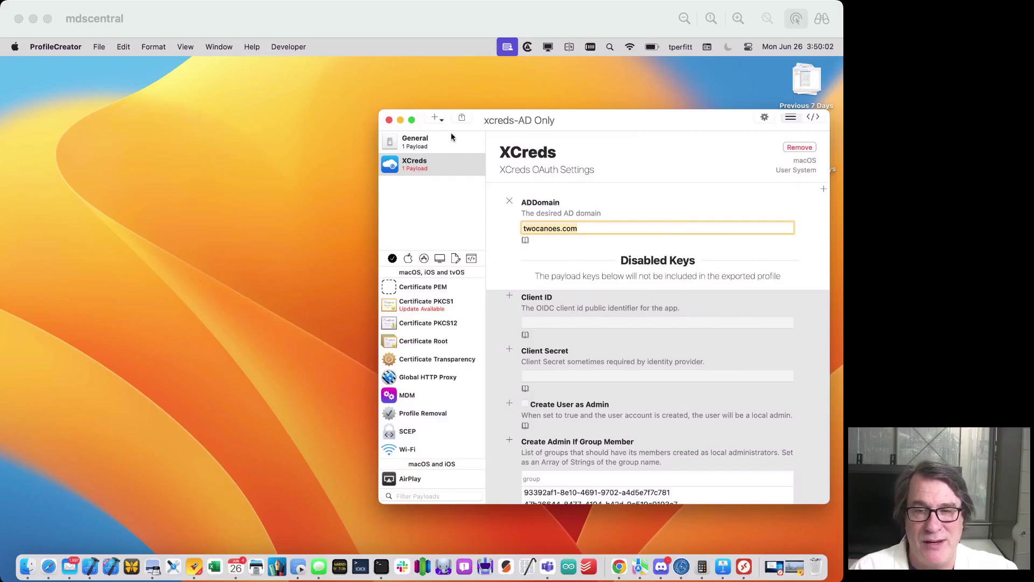
click(401, 120)
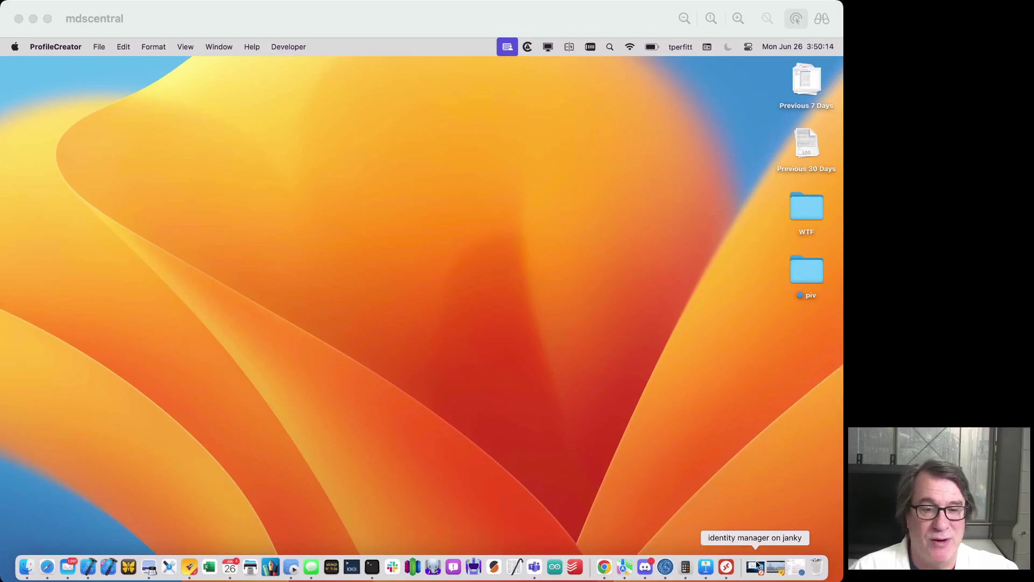
Step: Start a new user in the Users container, entering the first name and user logon name
click(757, 565)
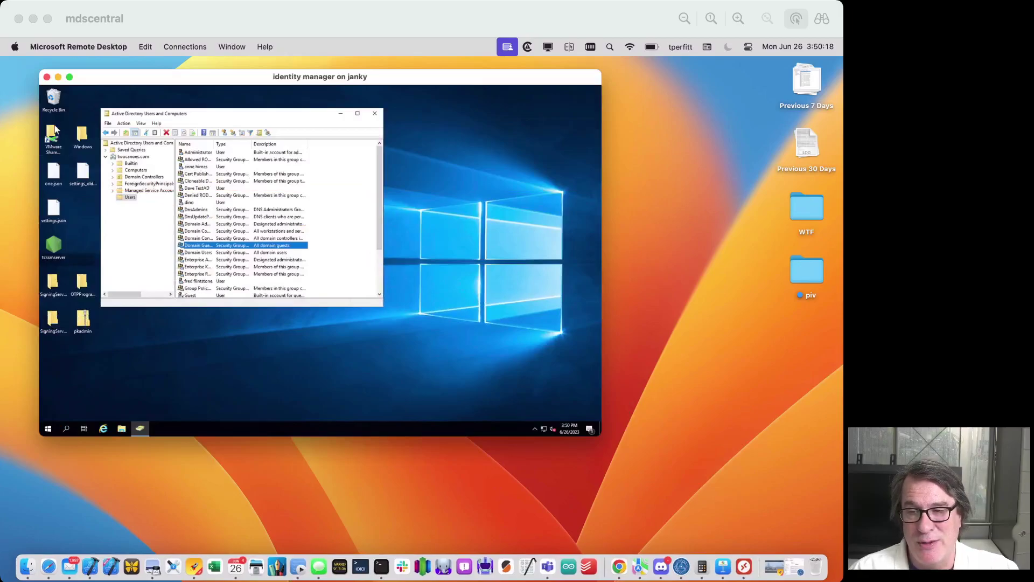
right_click(128, 199)
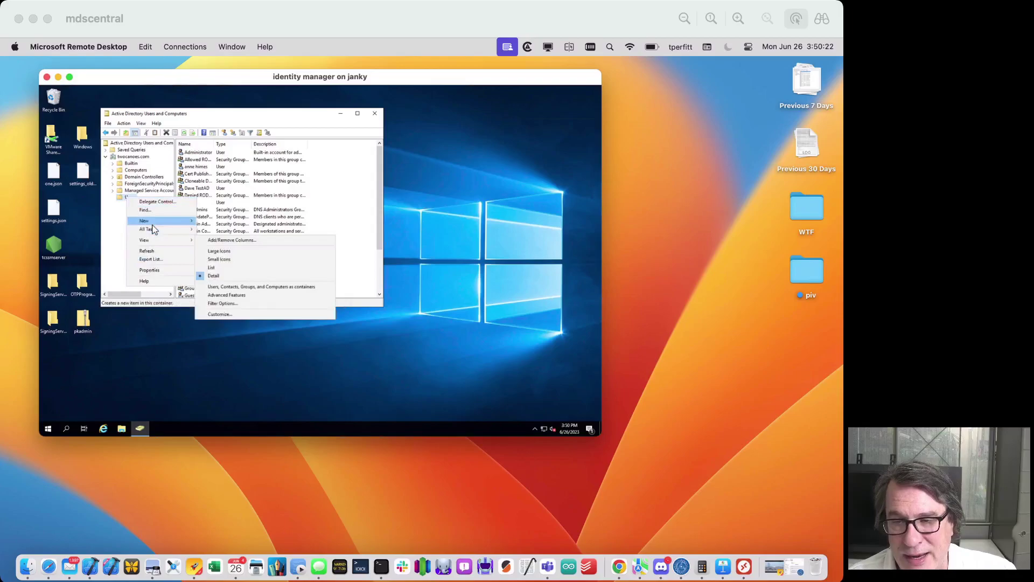
mouse_move(178, 221)
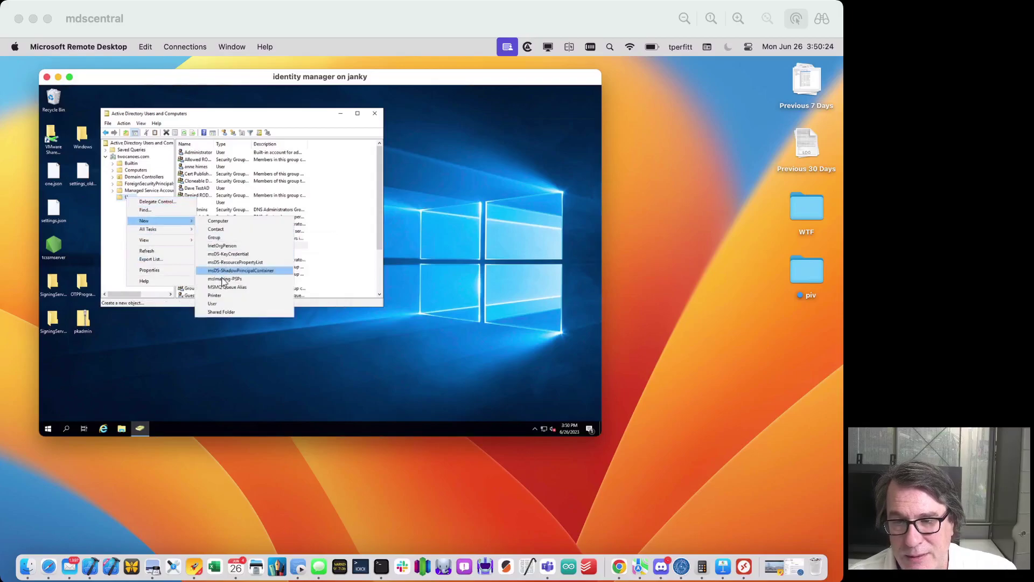
click(222, 304)
text(W)
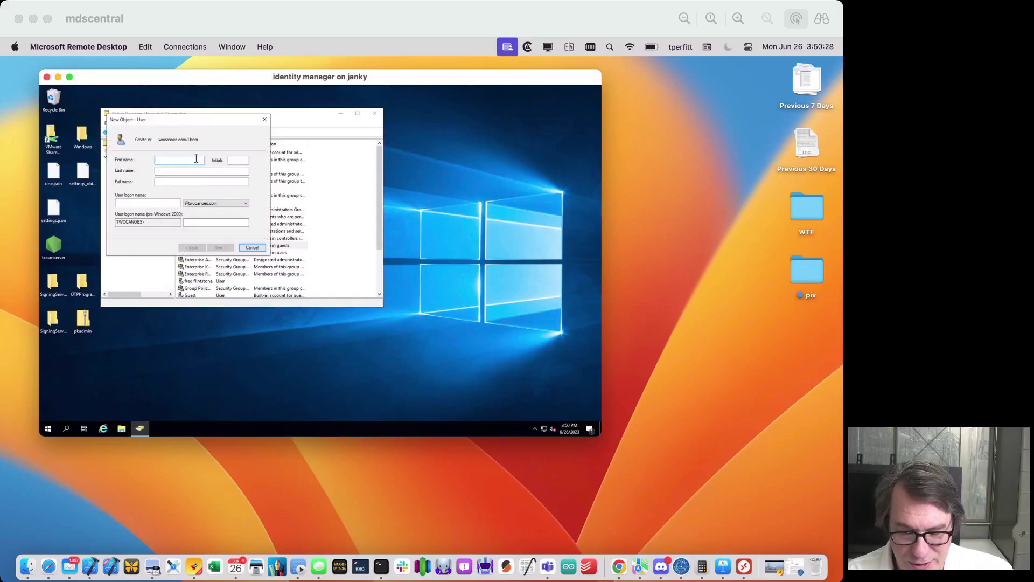
text(ilma)
key(Tab)
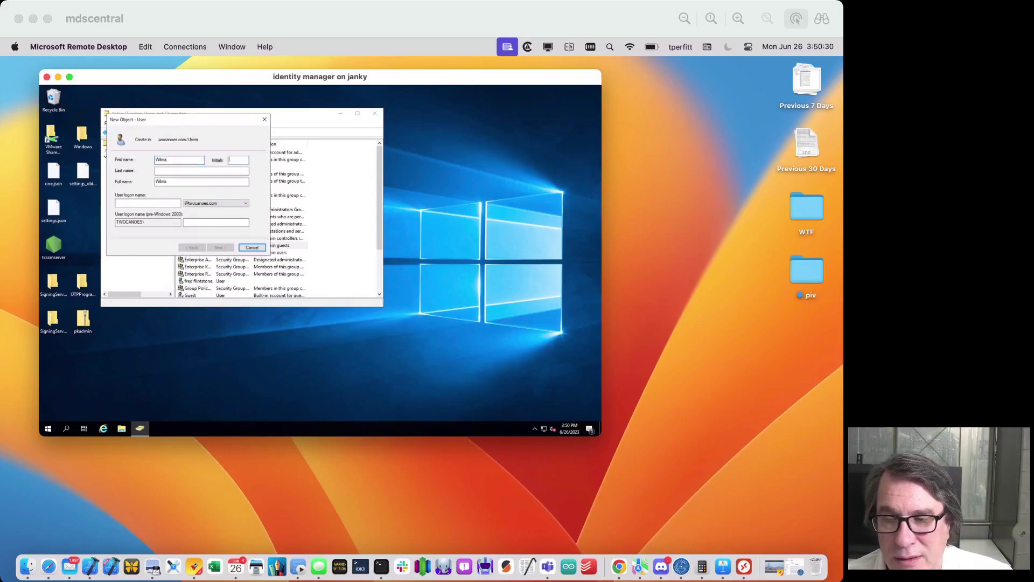
key(shift+Tab)
text(W)
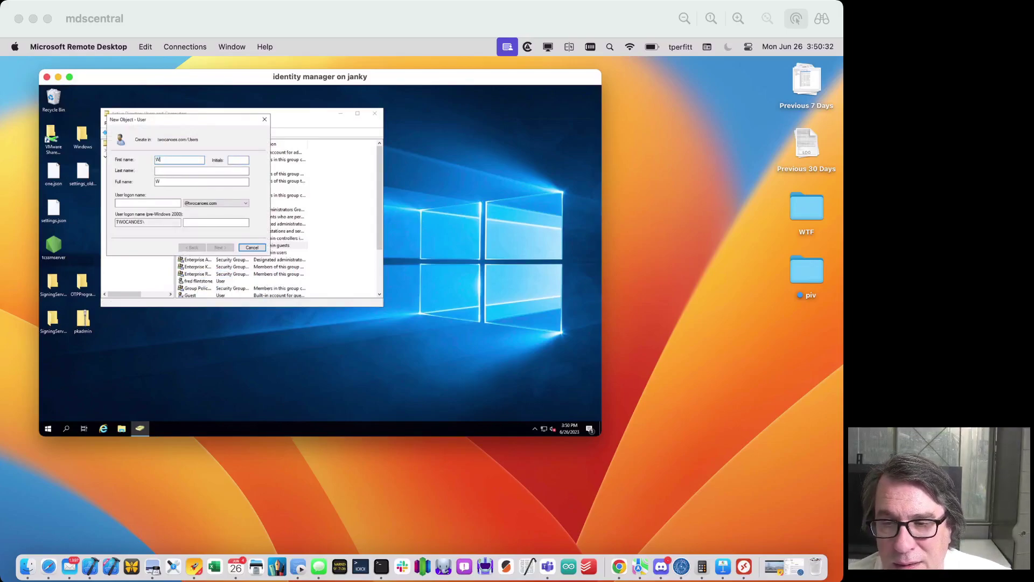
text(ilma)
key(Tab)
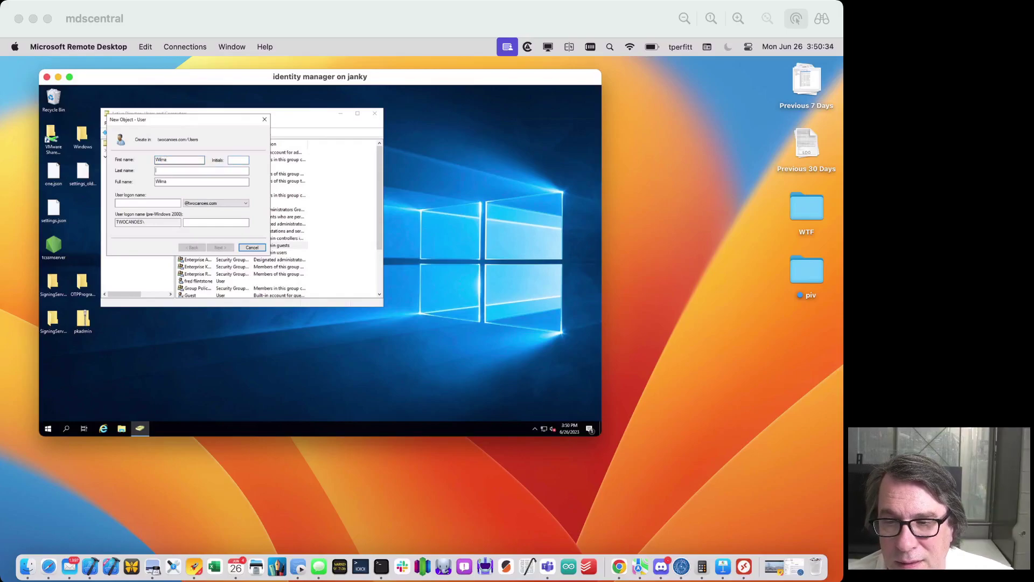
key(Tab)
key(Tab)
text(wil)
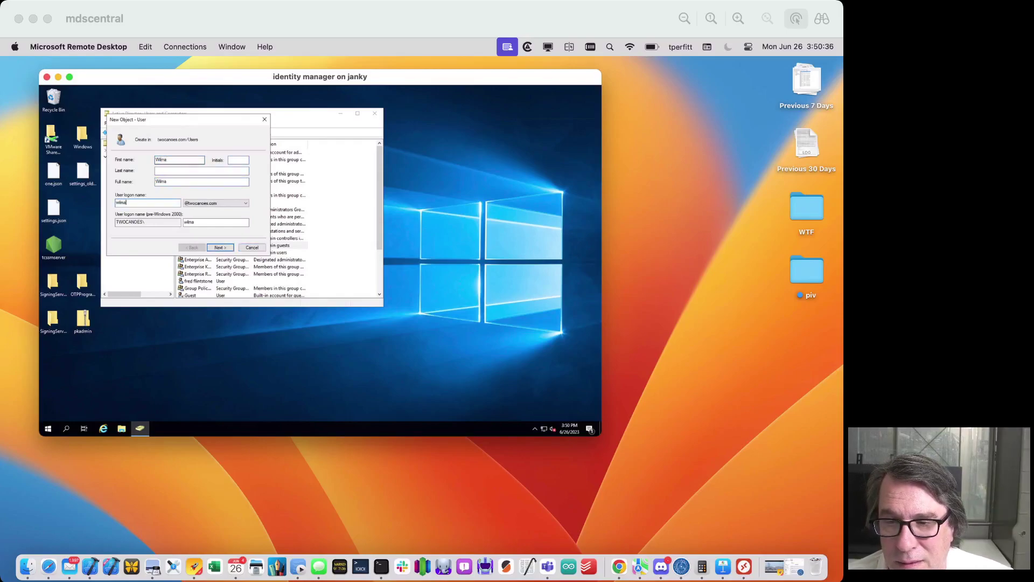
key(Tab)
key(Tab)
key(Tab)
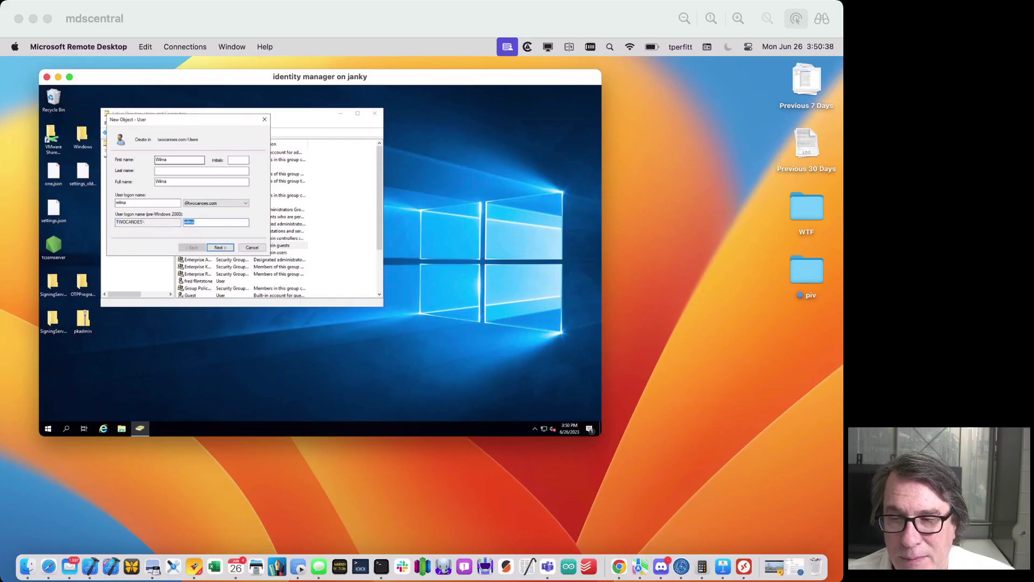
key(Return)
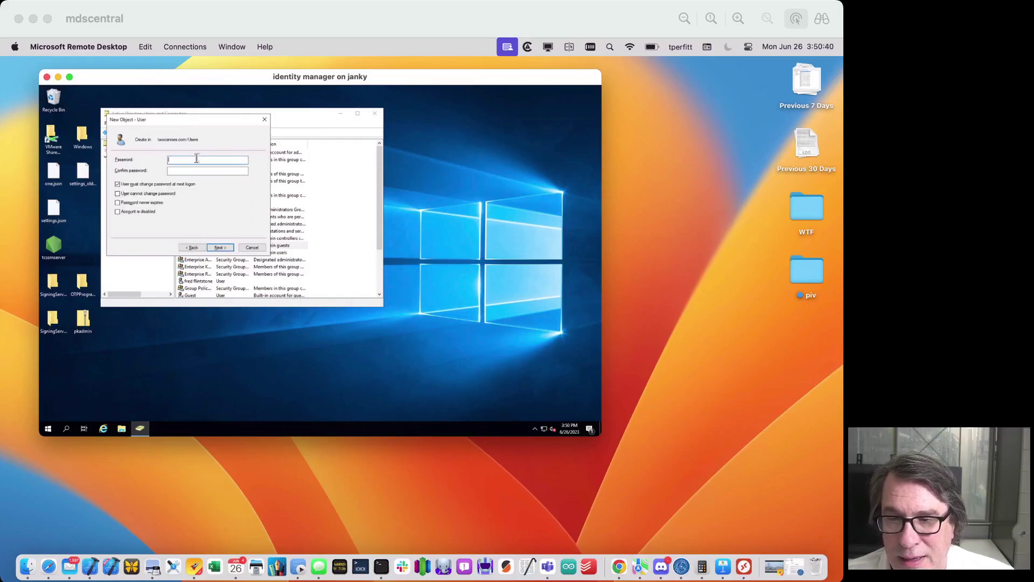
Step: Set the account password without a forced change, set it to never expire, and finish
text(*********)
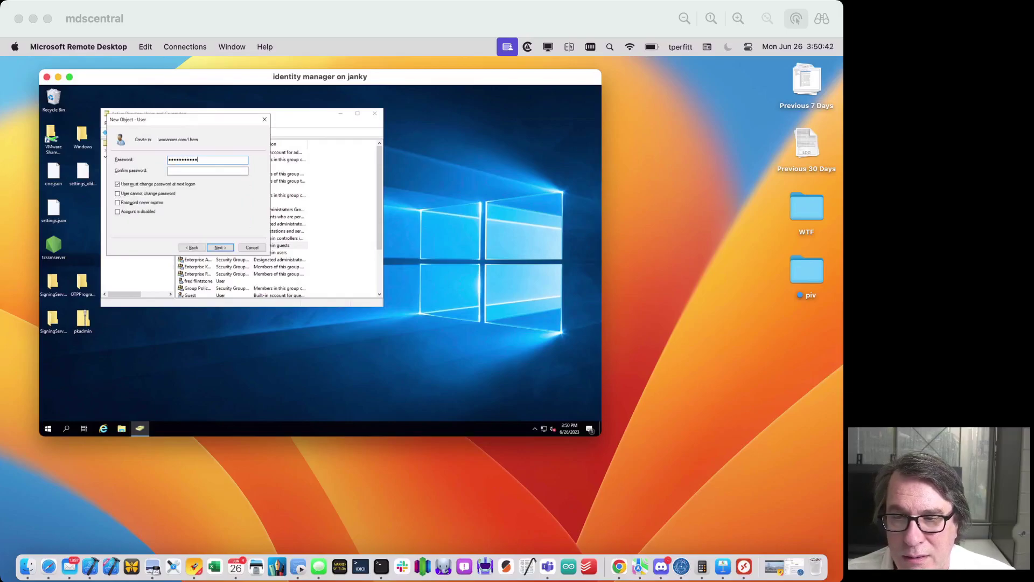
key(Tab)
text(**********)
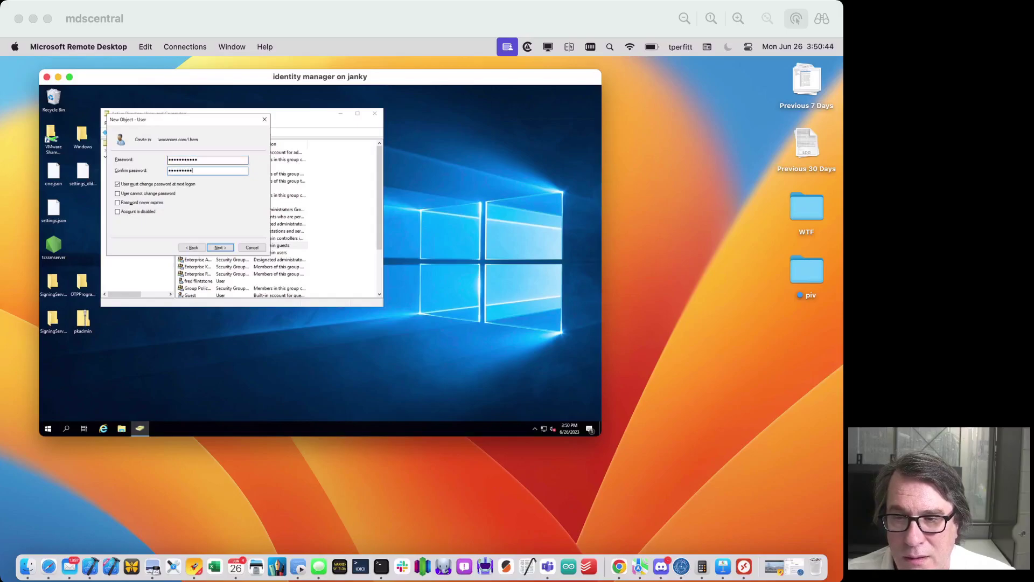
click(159, 185)
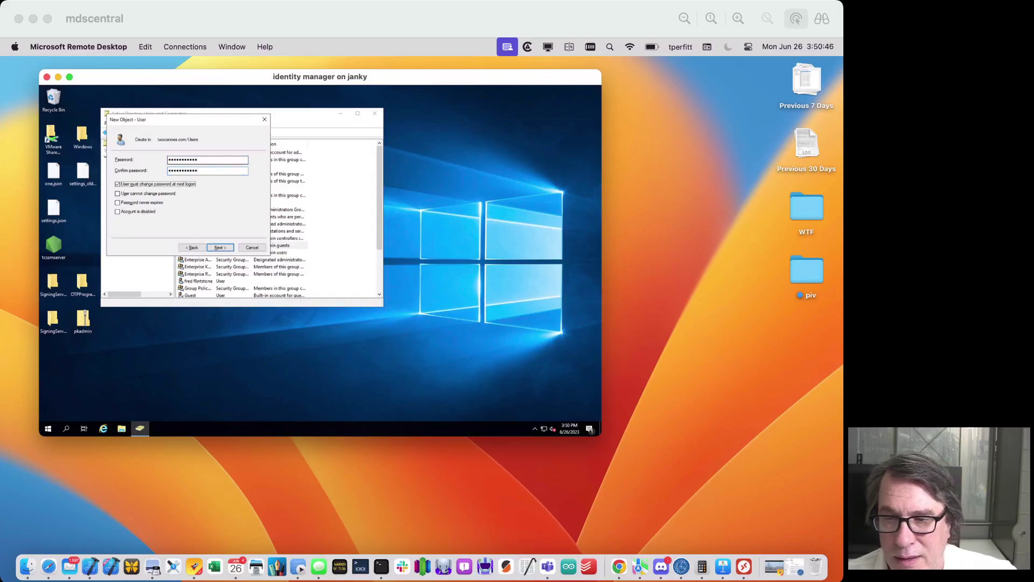
click(153, 203)
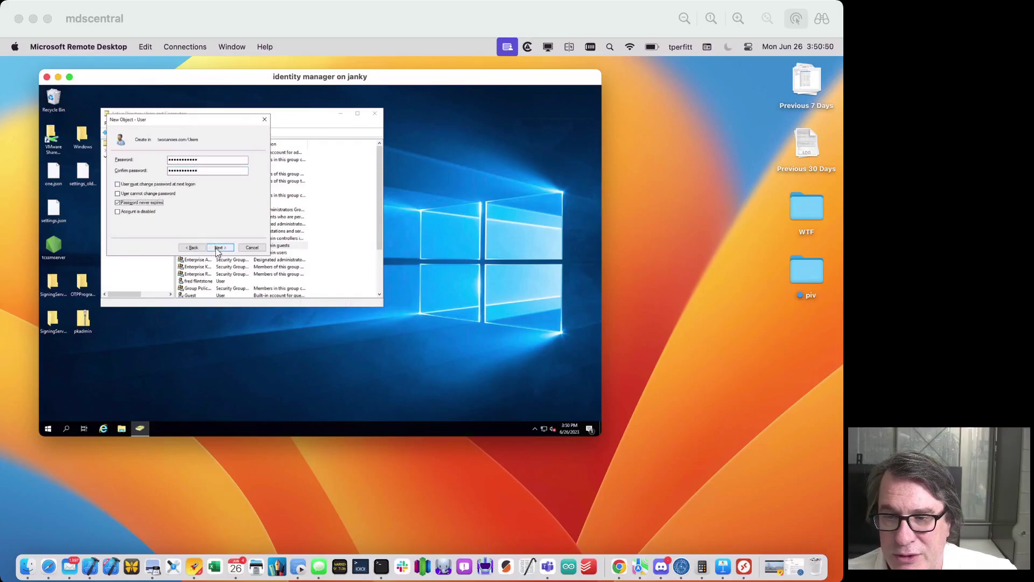
click(215, 250)
click(215, 247)
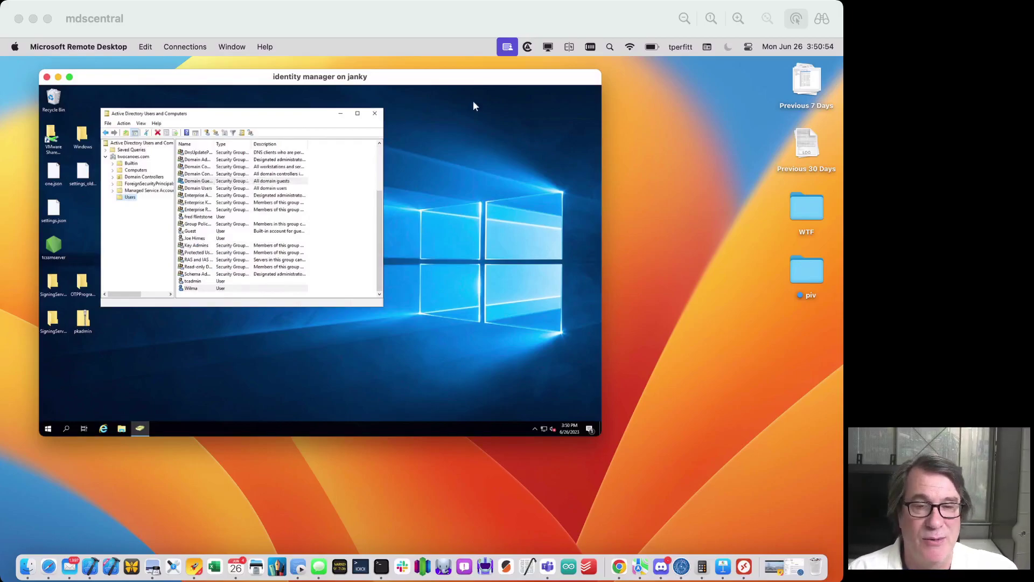
Step: Sign in at the VM's XCreds login with the new user's username and password
click(58, 77)
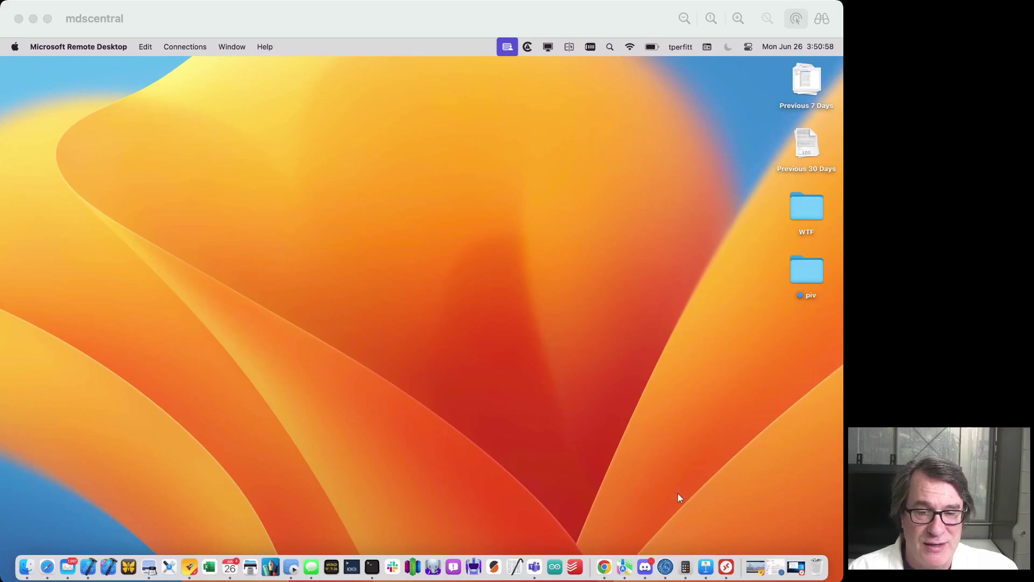
click(757, 567)
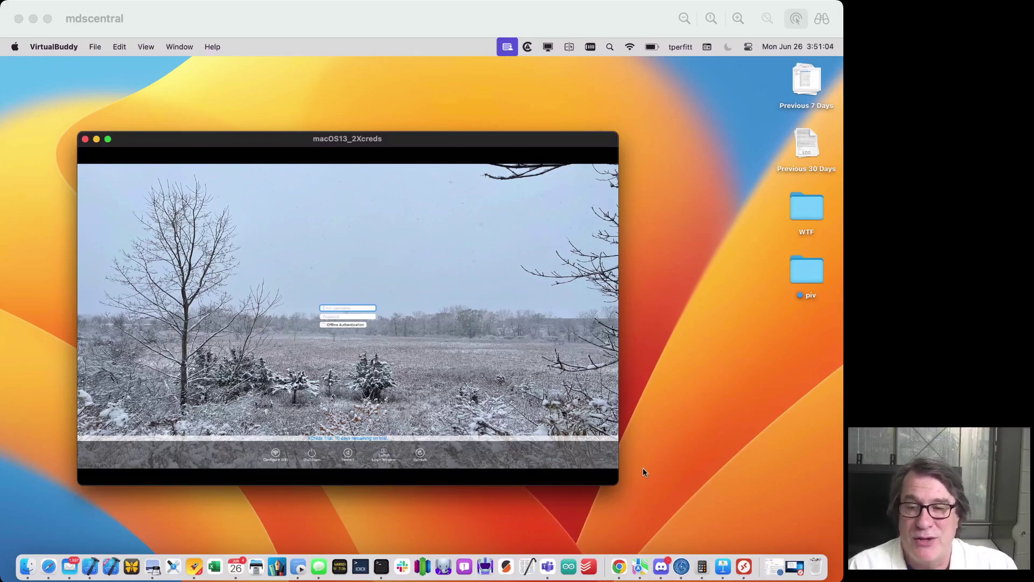
text(a)
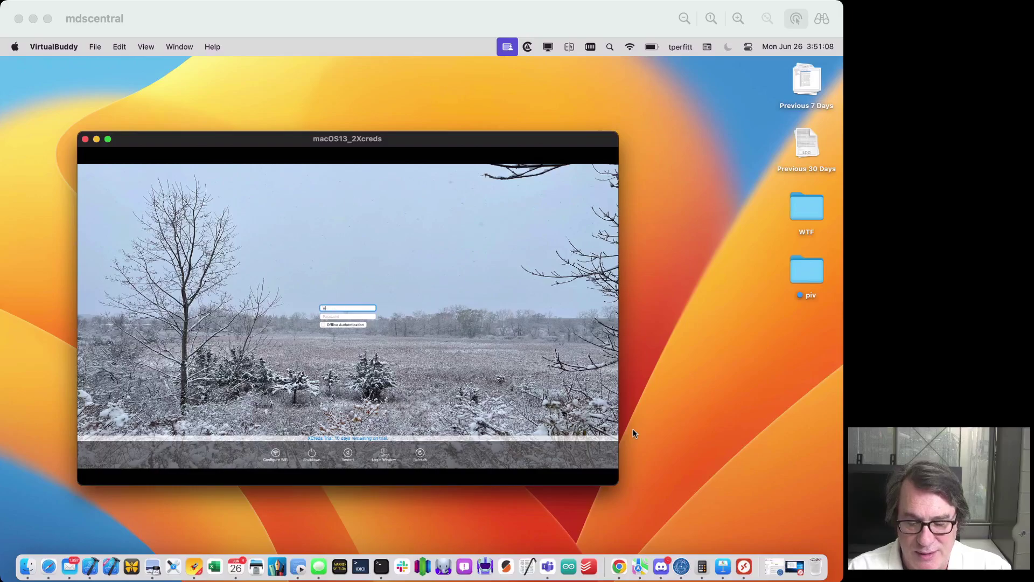
key(Tab)
text(****)
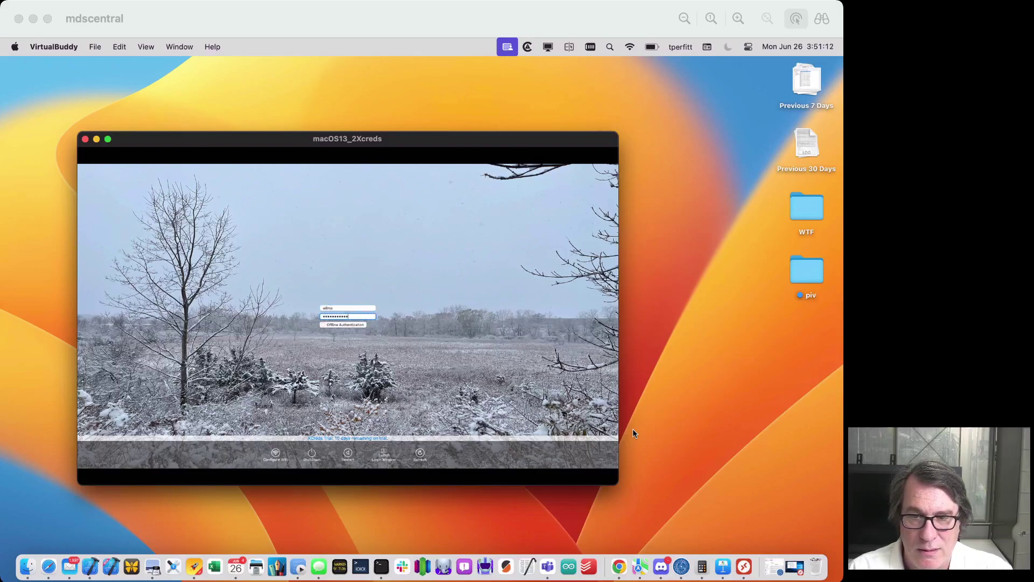
key(Return)
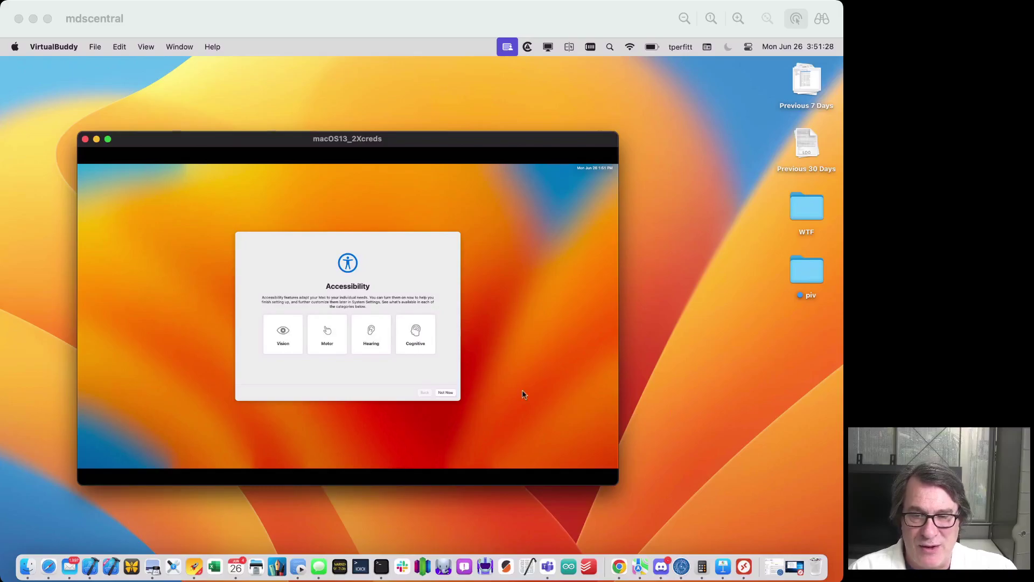
Step: Skip Accessibility, Apple ID and Screen Time, then accept Siri and the Light look
click(452, 392)
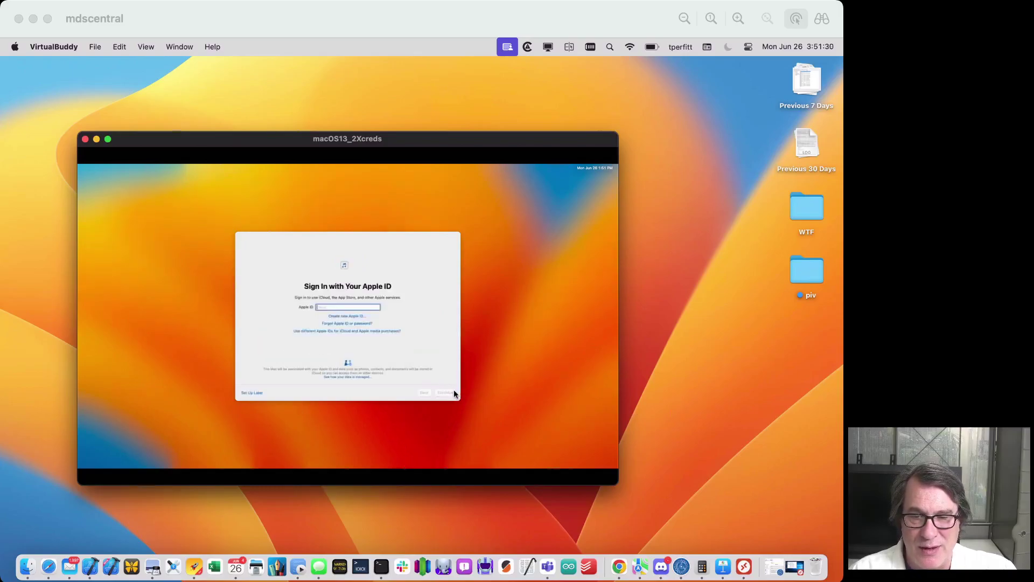
click(256, 397)
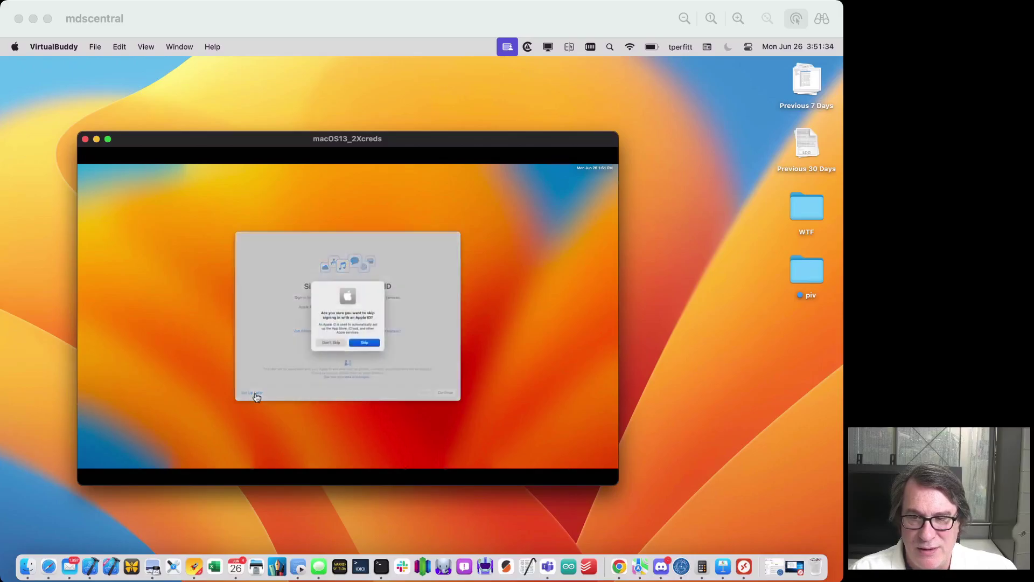
click(333, 345)
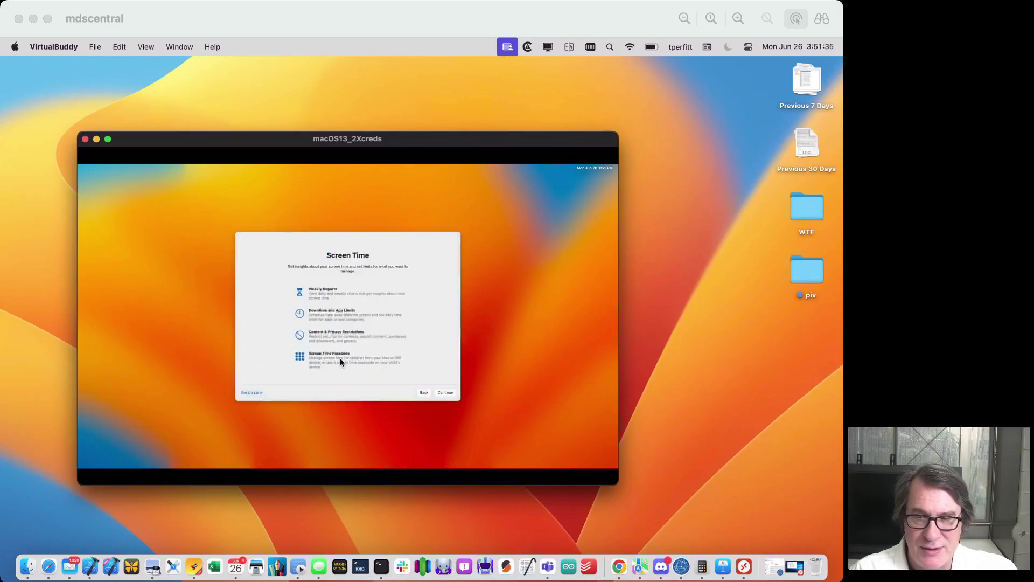
click(255, 394)
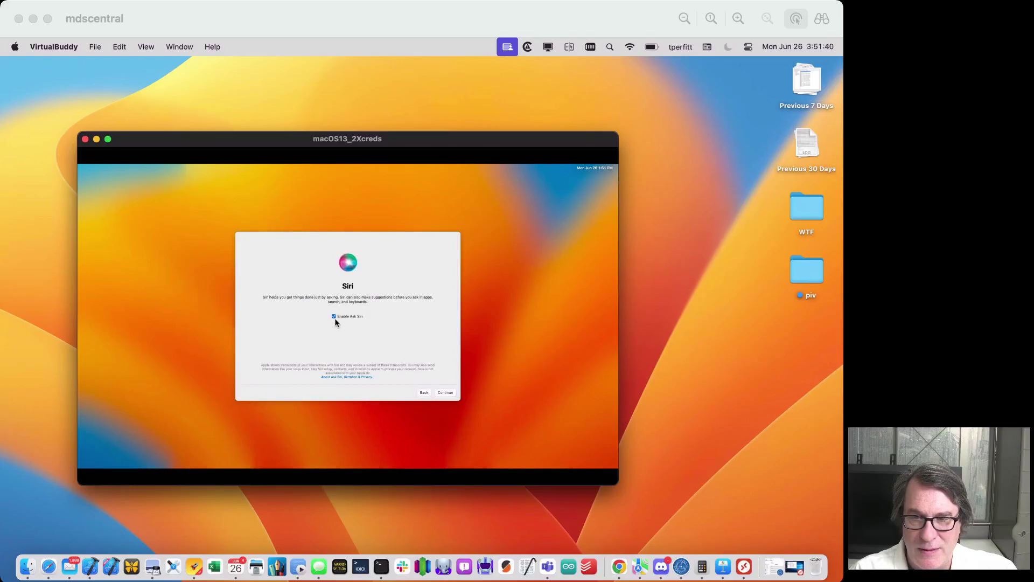
click(438, 393)
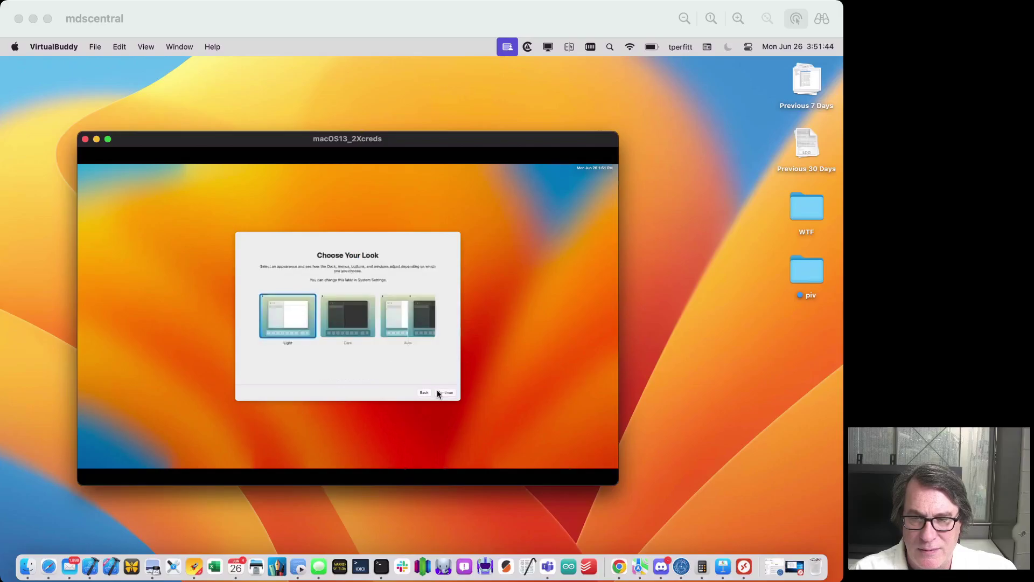
click(438, 393)
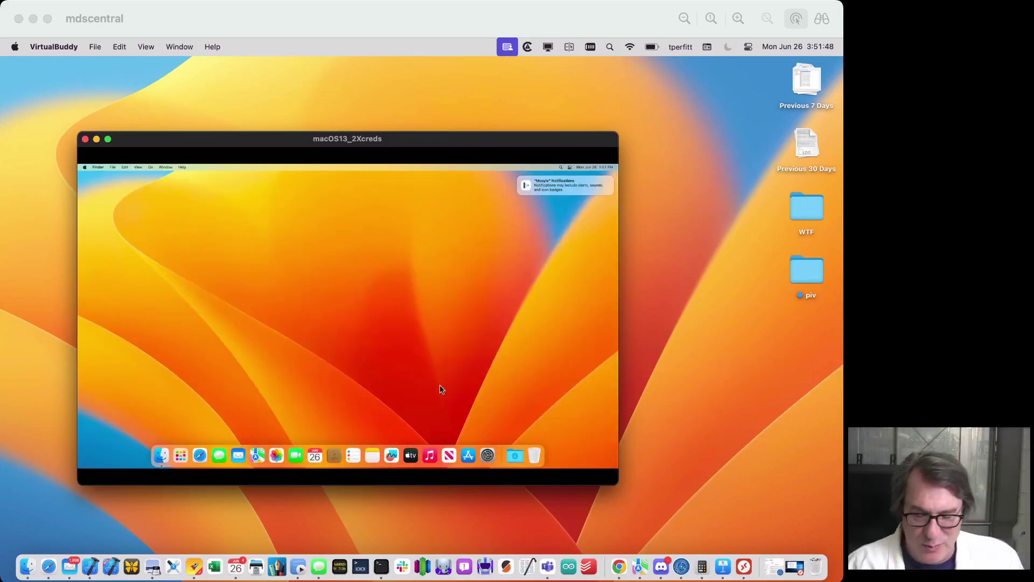
Step: Confirm XCreds is in Applications, then choose Options > Allow on its notification
key(super+shift+h)
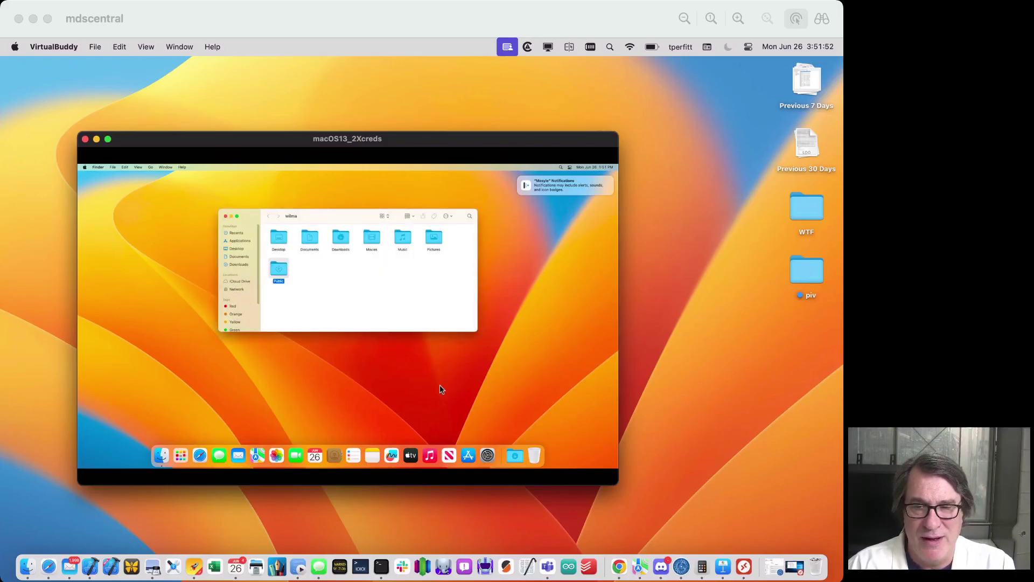
key(super+shift+a)
key(x)
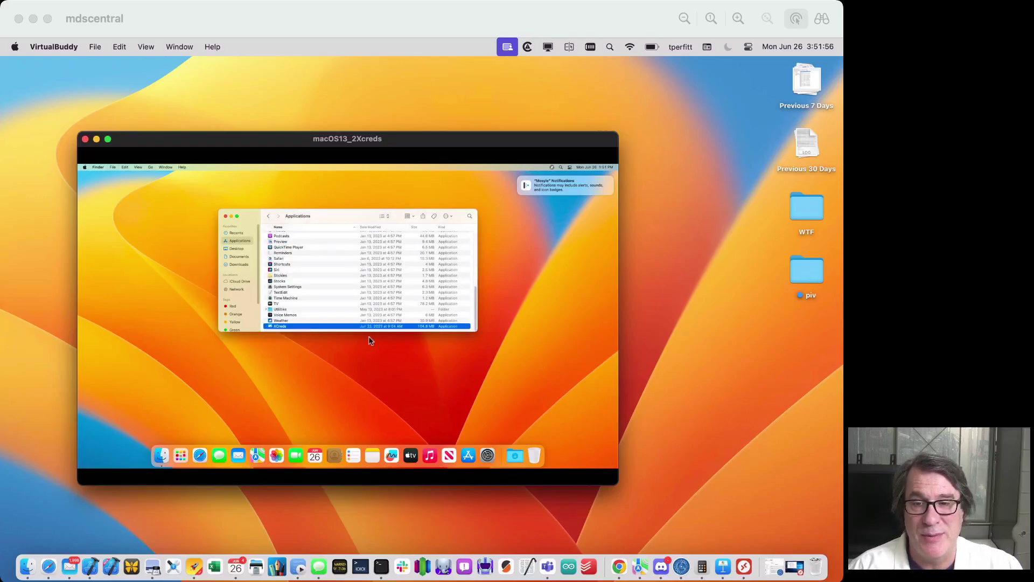
click(226, 217)
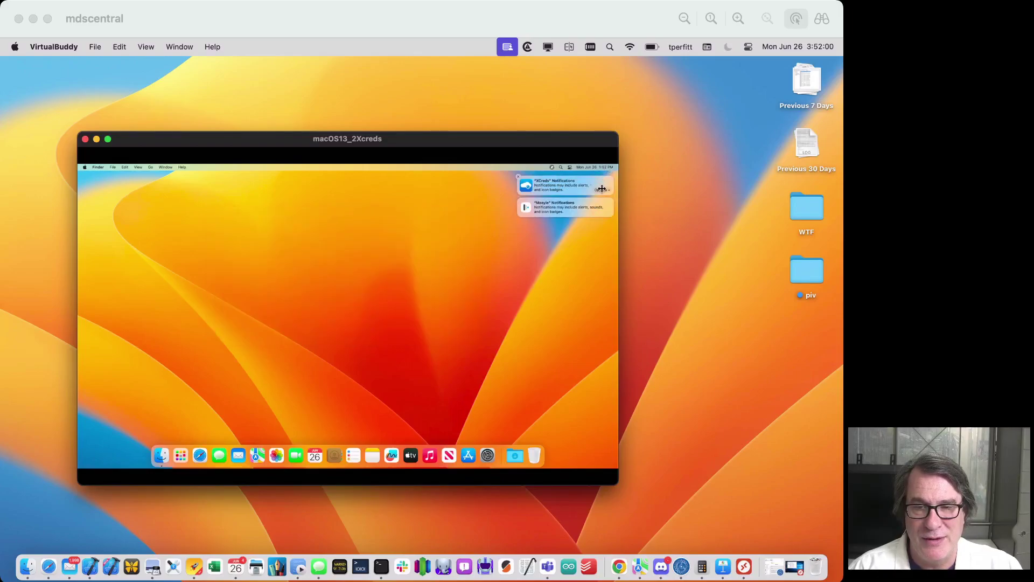
click(601, 190)
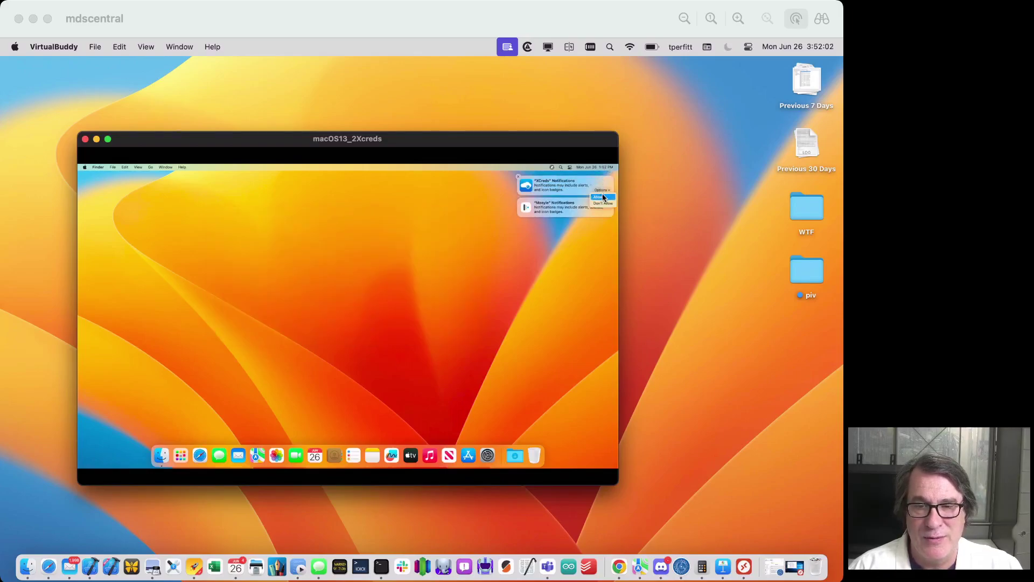
click(602, 197)
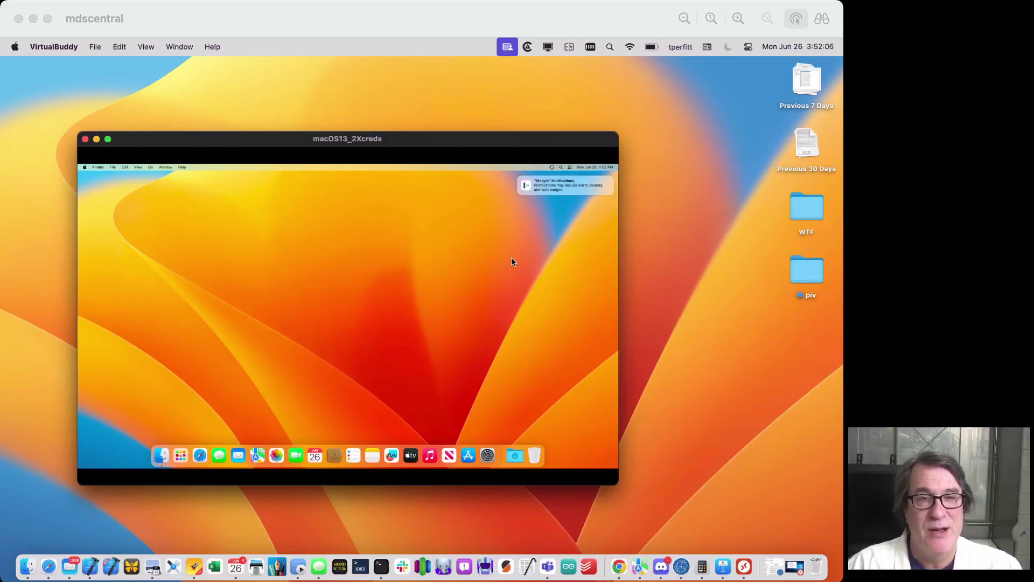
Step: Launch Ticket Viewer from Spotlight search
key(cmd+space)
text(terminal)
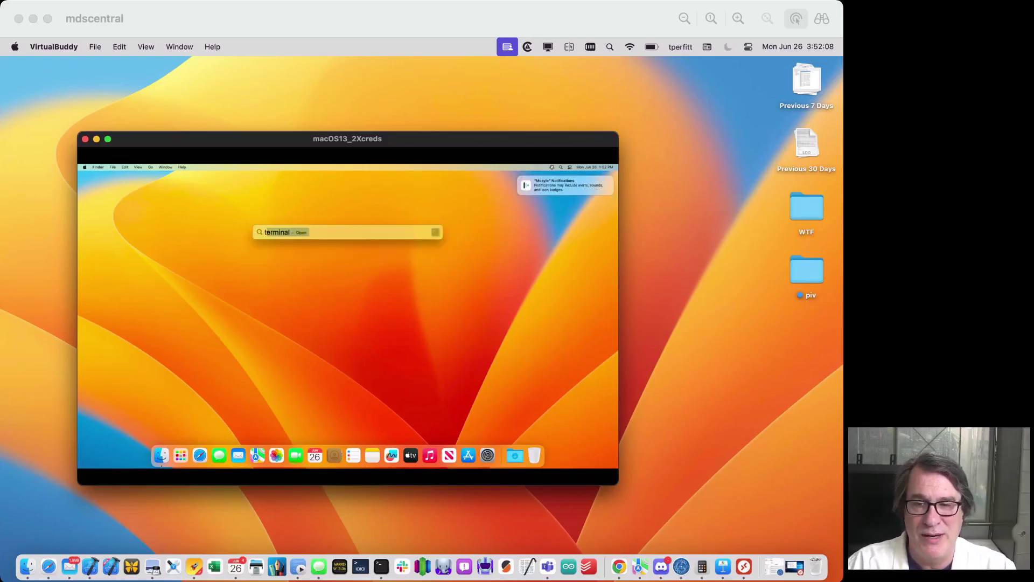
text(icket Viewer)
key(Return)
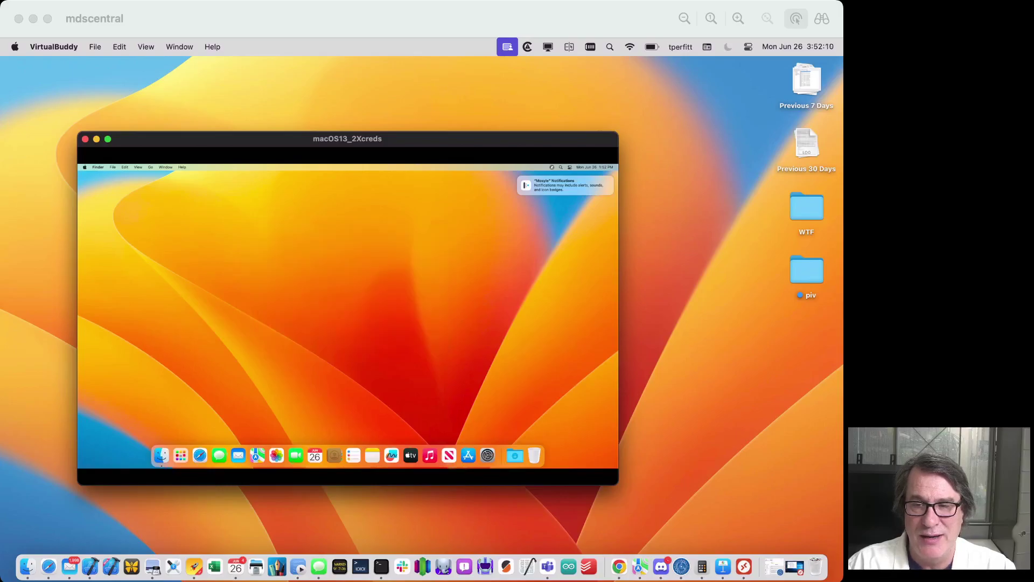